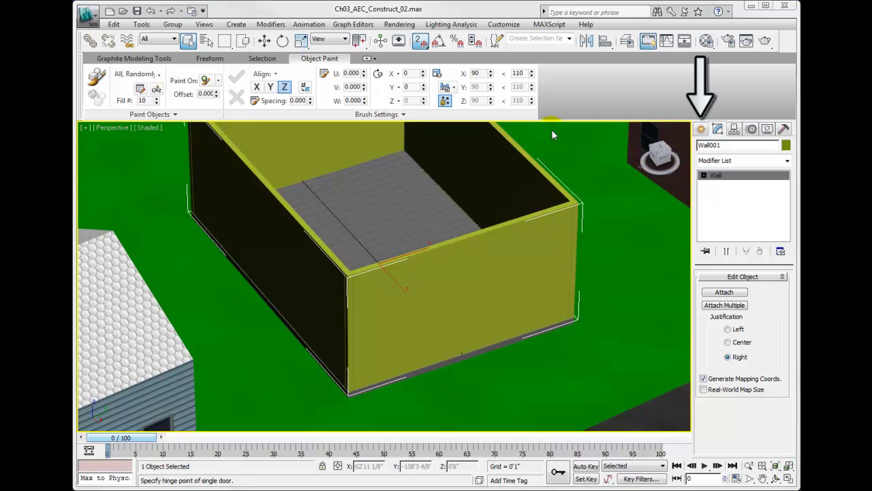
Choose the Pivot door type from the Doors category in Create > Geometry
left_click(702, 130)
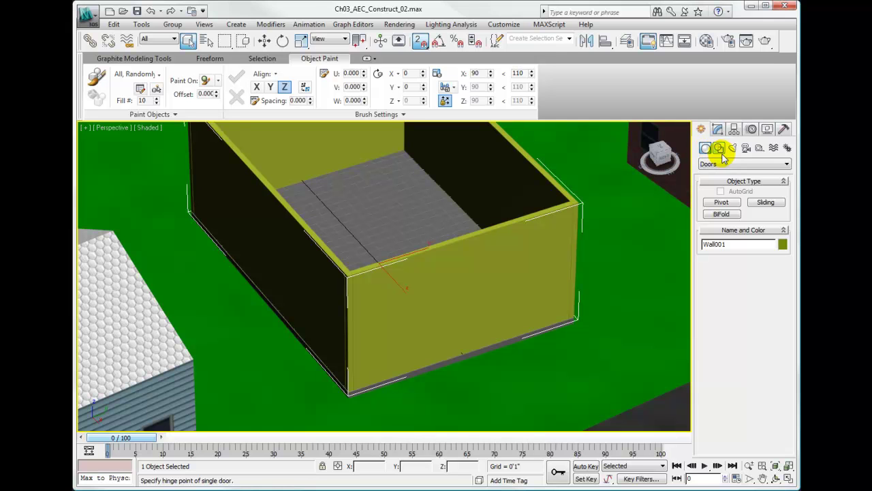
left_click(787, 164)
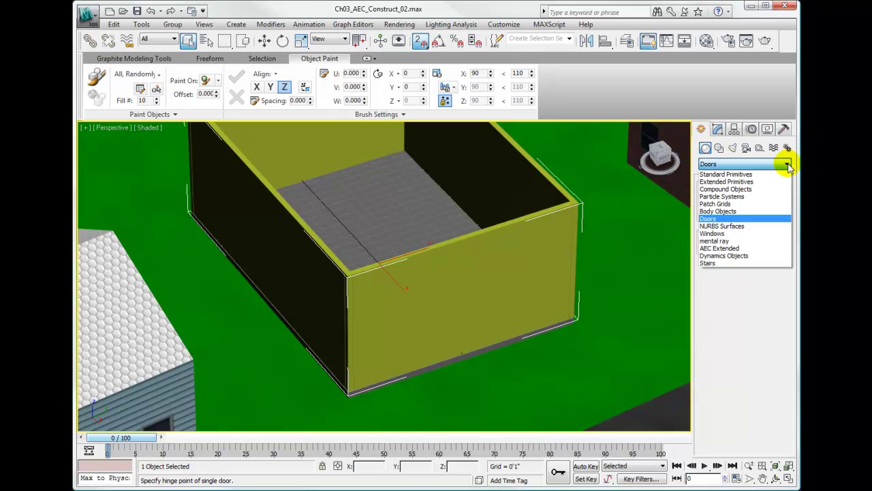
left_click(710, 219)
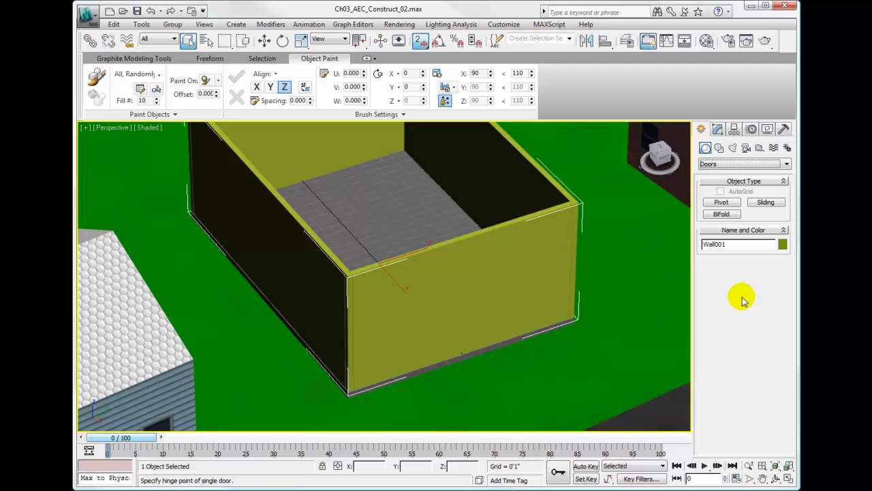
left_click(721, 202)
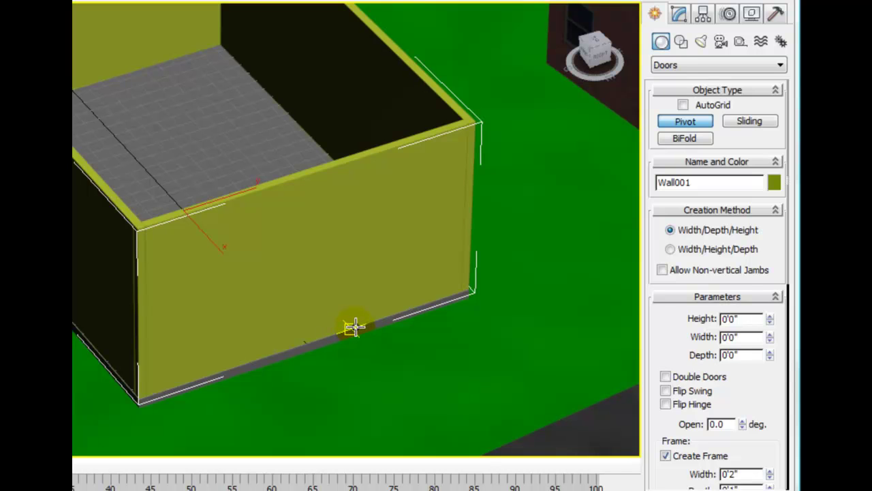
Draw a 3'0"-wide pivot door at the front wall's base and set its height
left_click(353, 328)
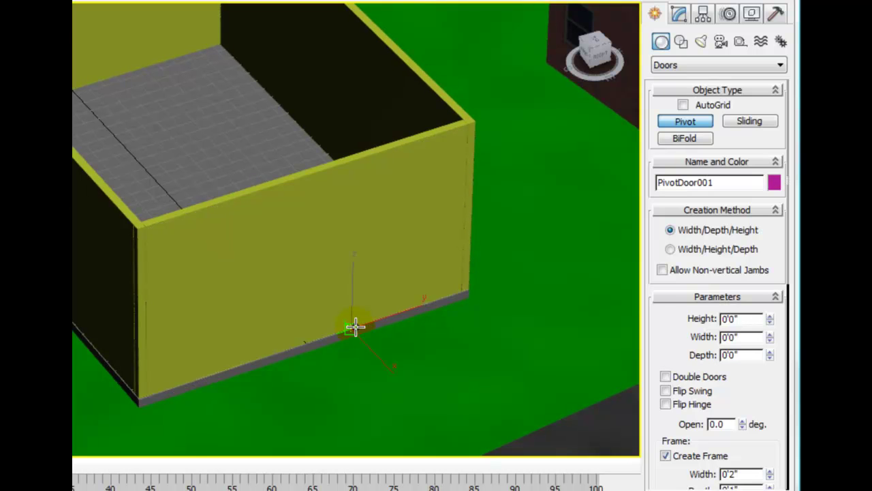
left_click_drag(353, 327, 310, 342)
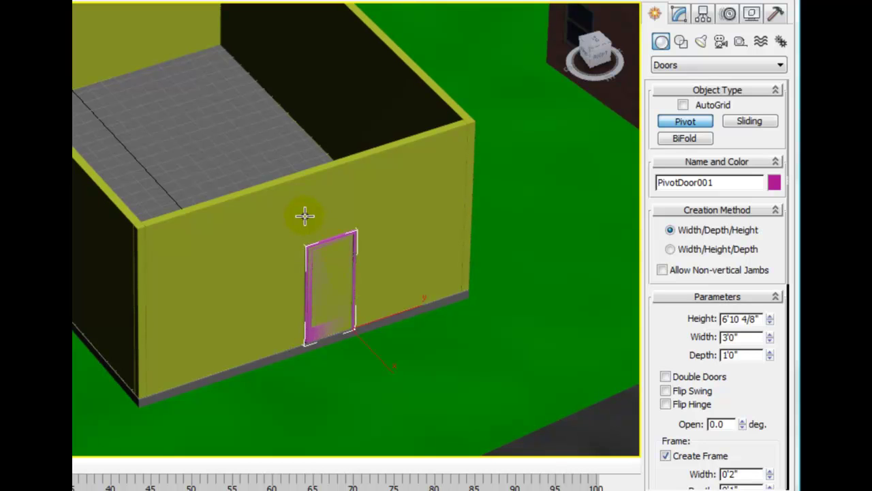
left_click(305, 216)
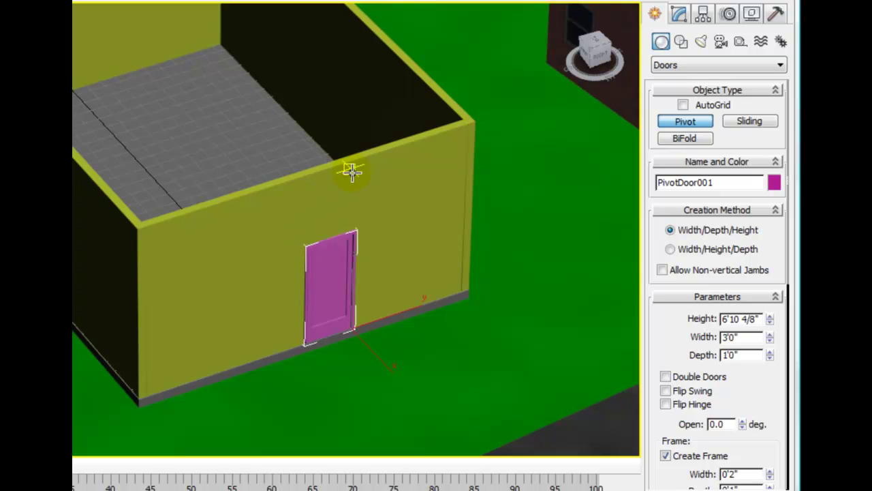
In the Modify panel, set PivotDoor001's height to 7'0"
left_click(679, 15)
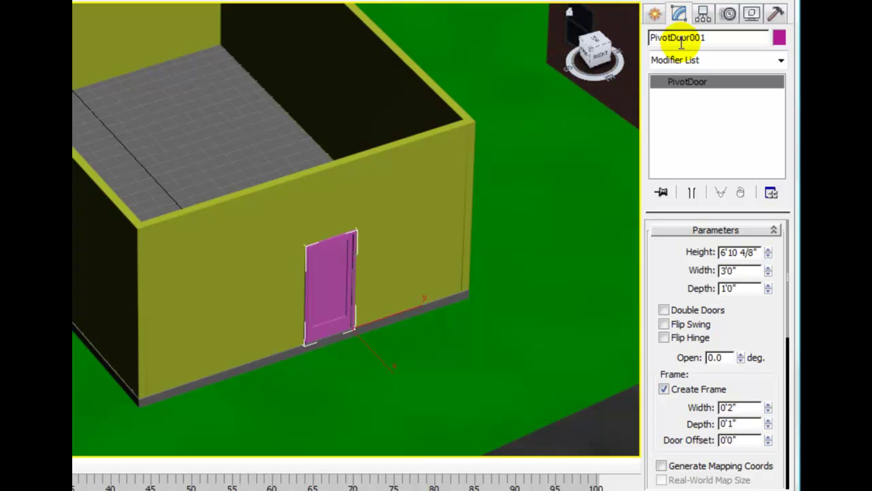
double_click(722, 253)
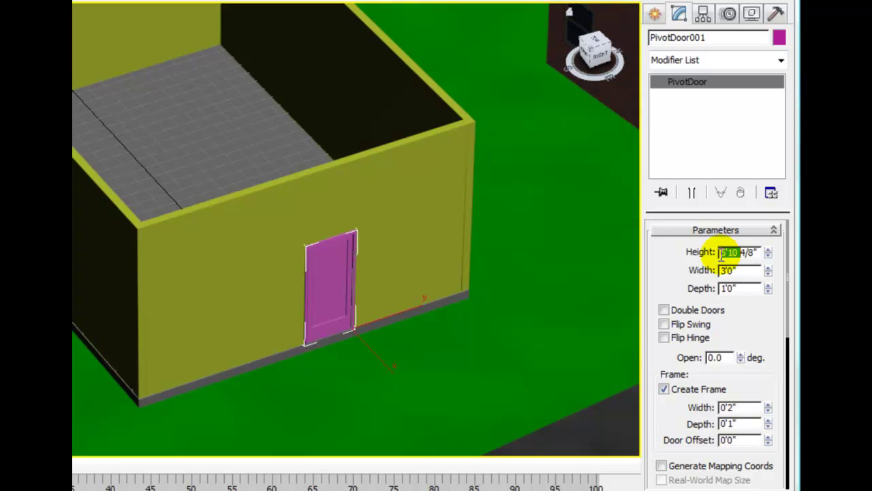
key("BackSpace")
key("Delete")
key("Delete")
key("Delete")
key("Delete")
key("Delete")
type("7")
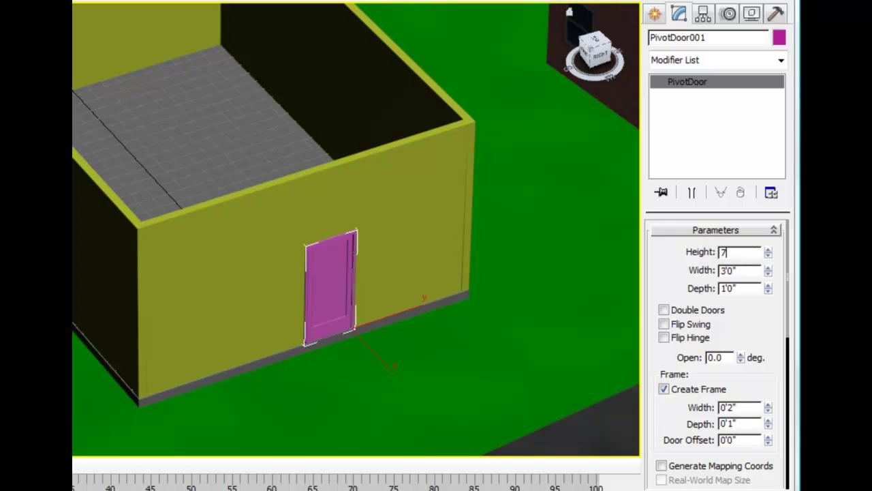
key("Return")
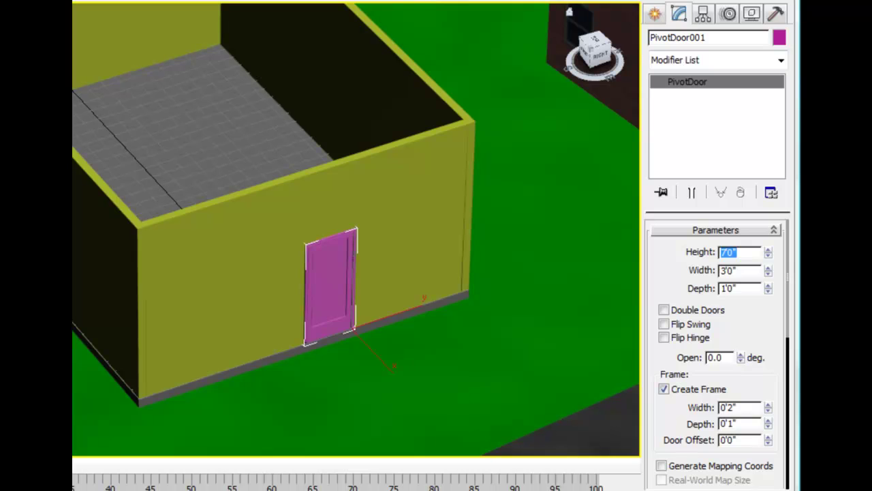
Set the door depth to 8", leaving the 3'0" width unchanged
left_click(744, 271)
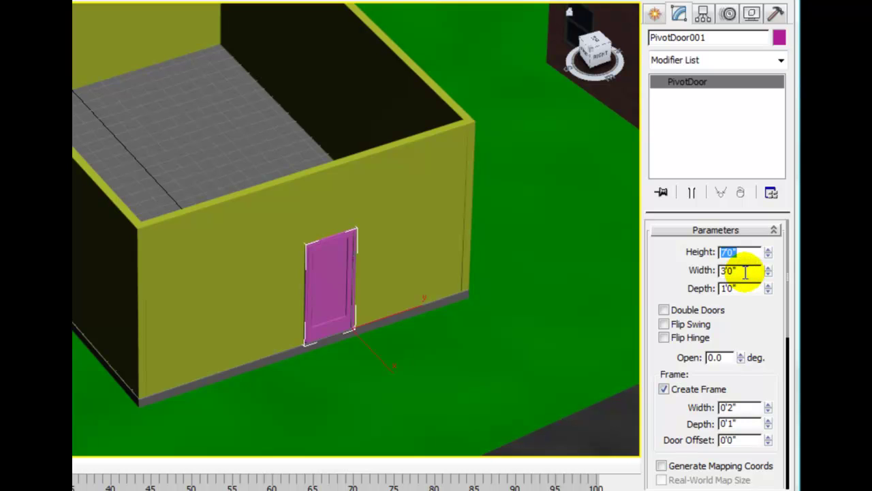
mouse_move(745, 272)
left_mouse_down()
mouse_move(696, 261)
mouse_move(706, 268)
left_mouse_up()
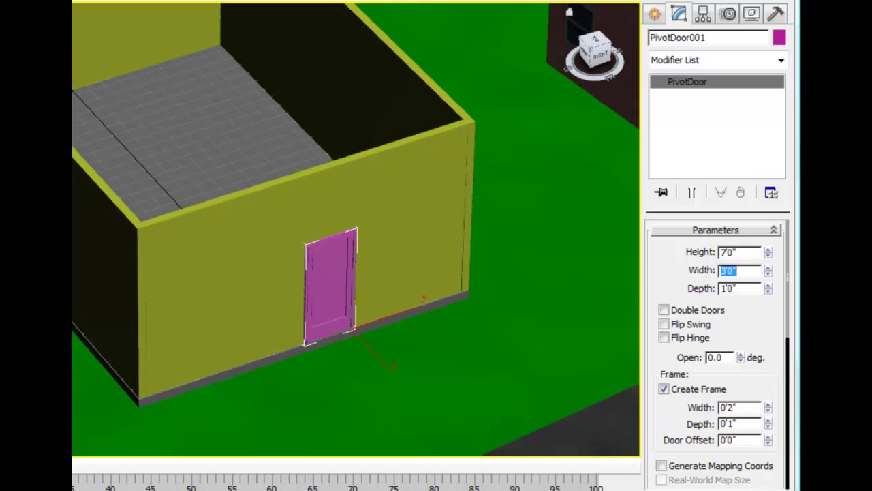
left_click_drag(740, 287, 688, 272)
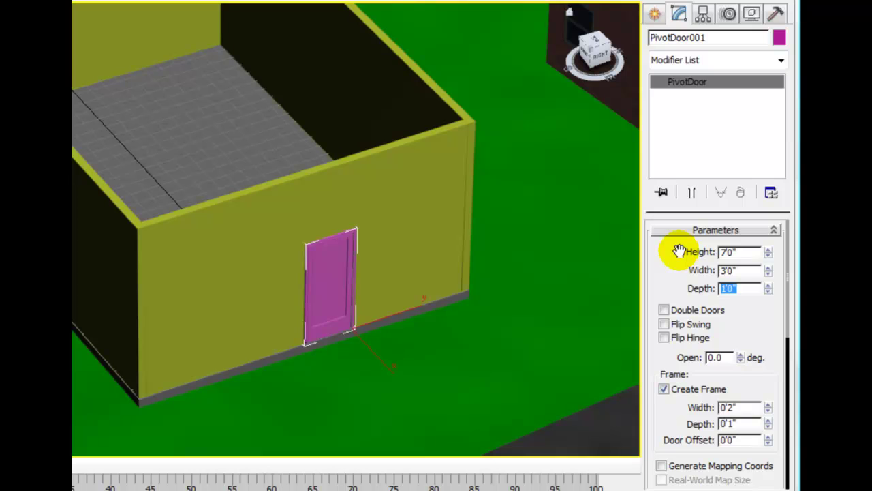
type("8")
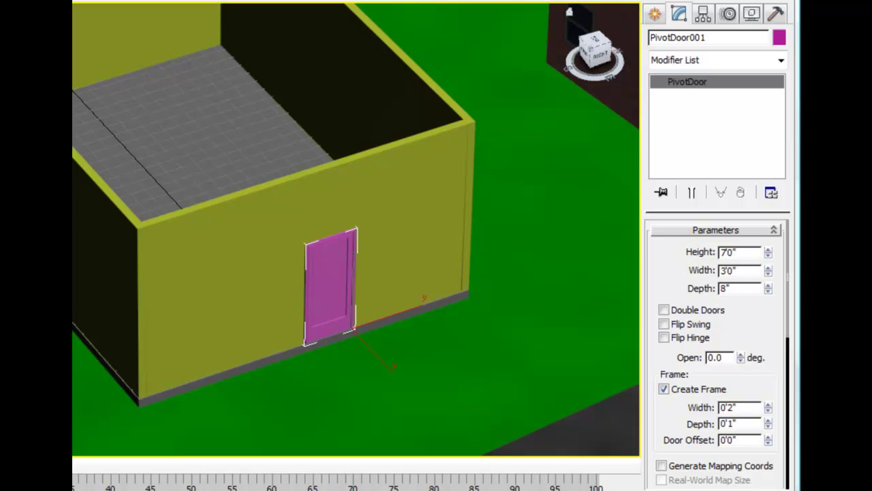
key("Return")
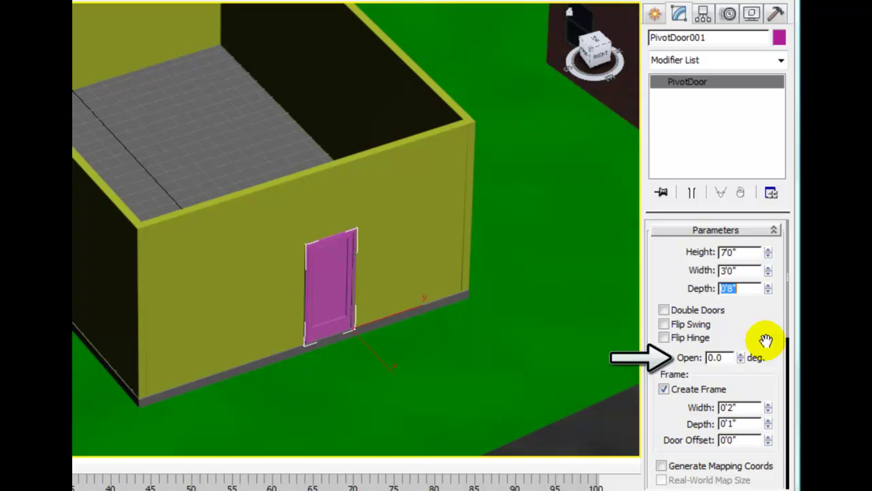
Open the door to 45 degrees and flip its swing inward
double_click(730, 358)
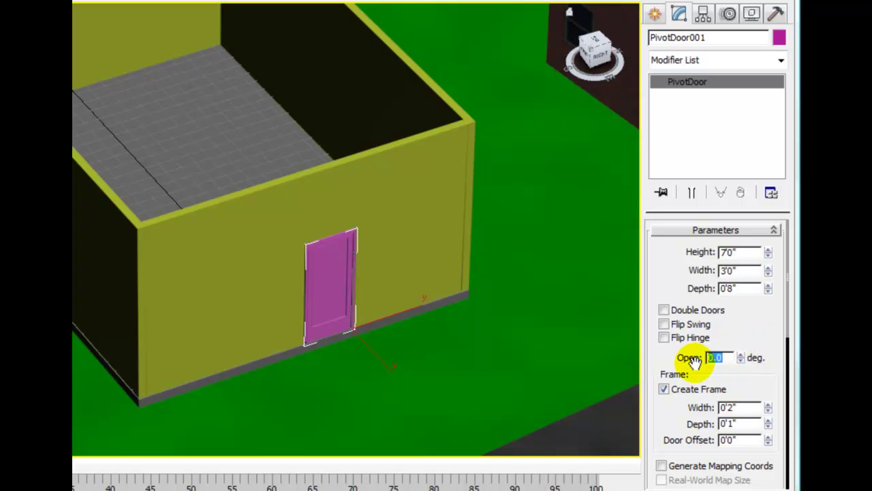
type("45")
key("Return")
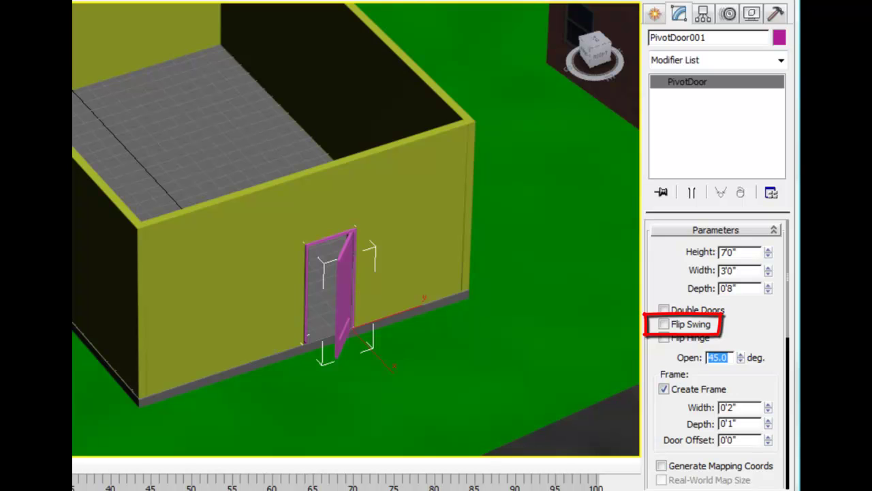
left_click(664, 324)
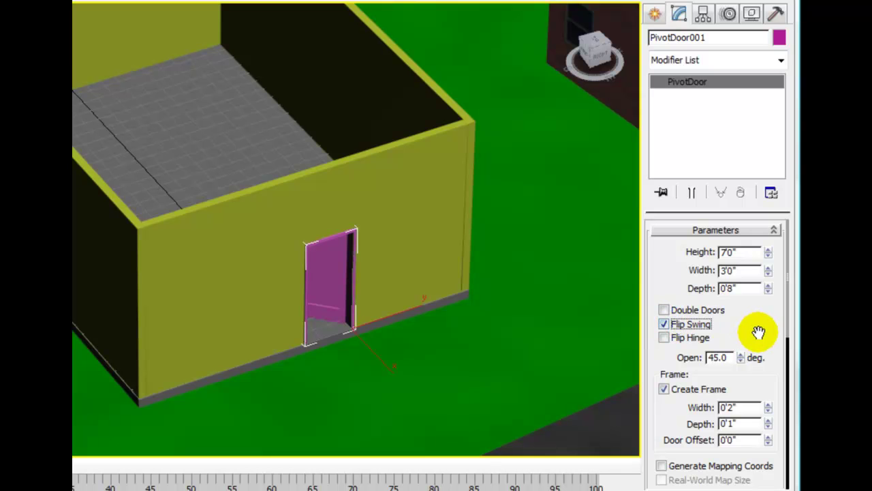
Toggle Create Frame off and back on to compare, leaving the frame on
left_click_drag(773, 323, 769, 197)
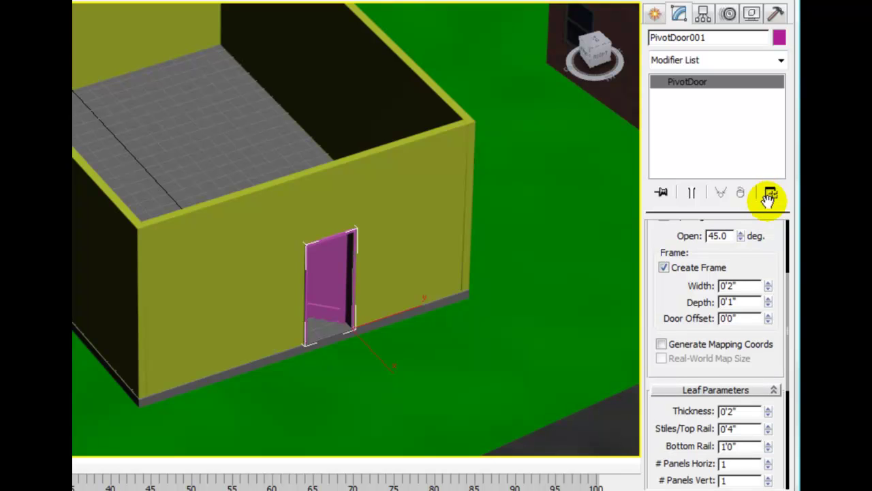
left_click(665, 267)
left_click(665, 267)
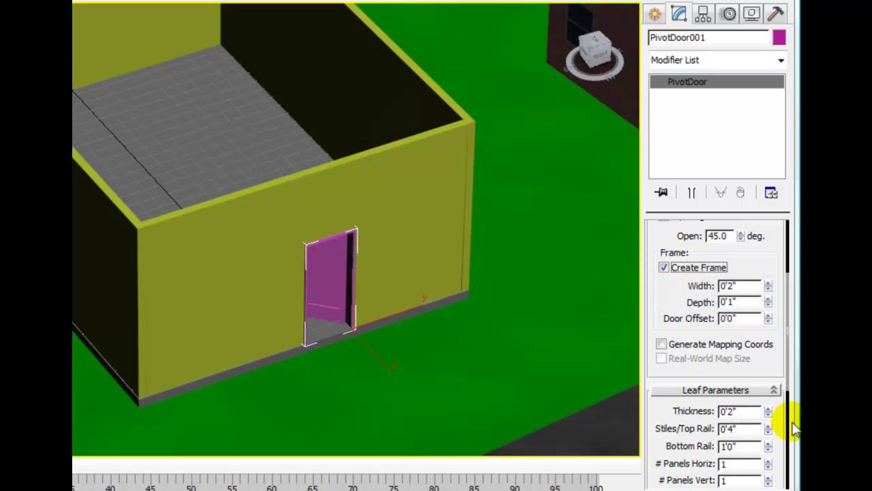
Set the leaf's bottom rail to 0'4" and zoom in on the door
left_click_drag(777, 371, 750, 213)
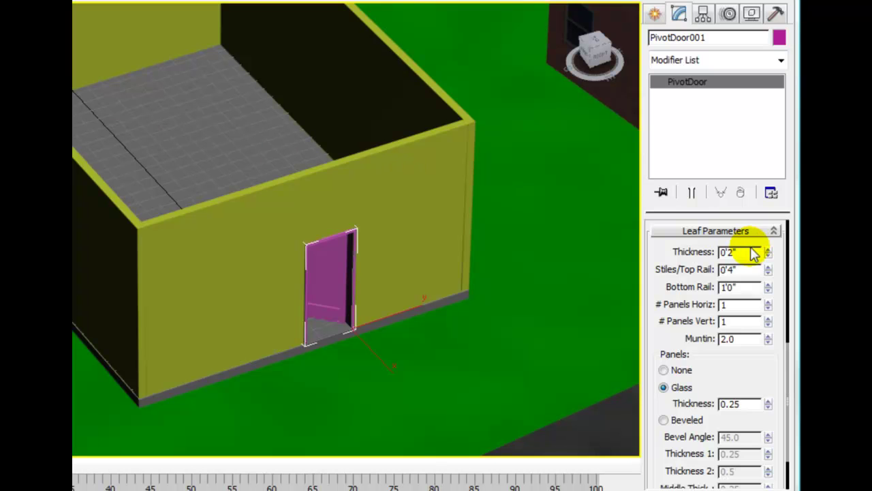
left_click(749, 288)
double_click(749, 288)
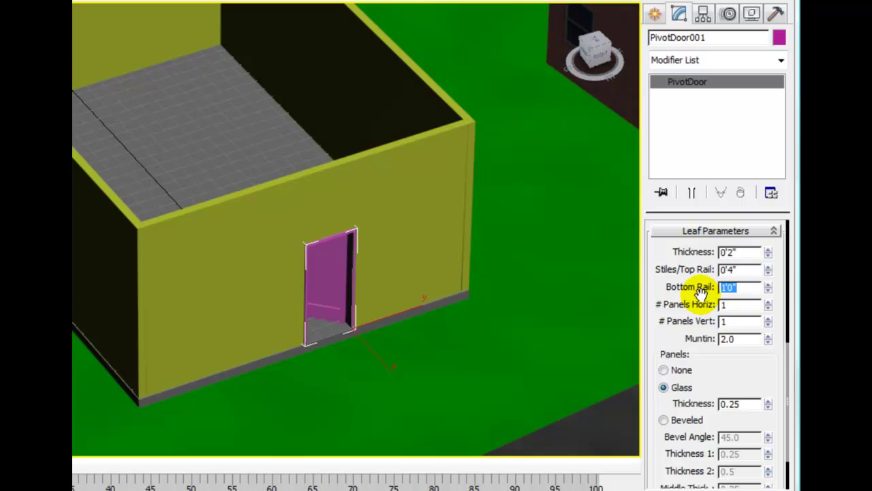
type("4\"")
key("Return")
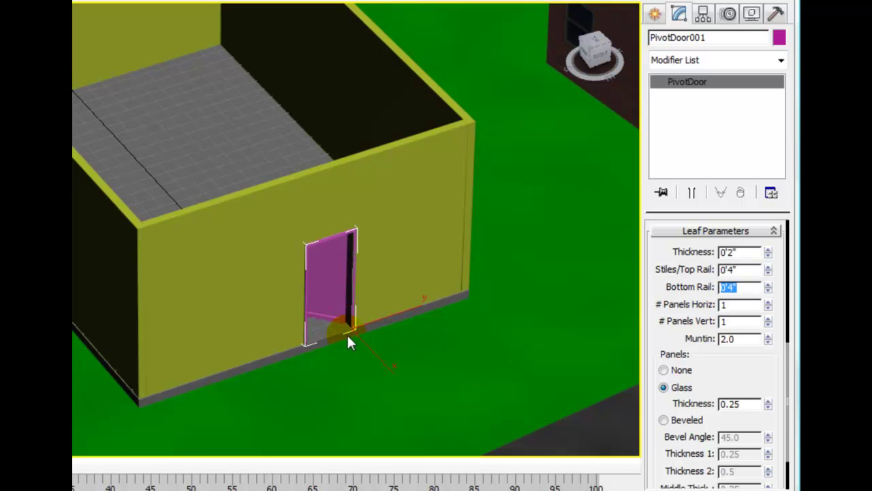
middle_click_drag(347, 334, 275, 311)
scroll(276, 311, "up", 5)
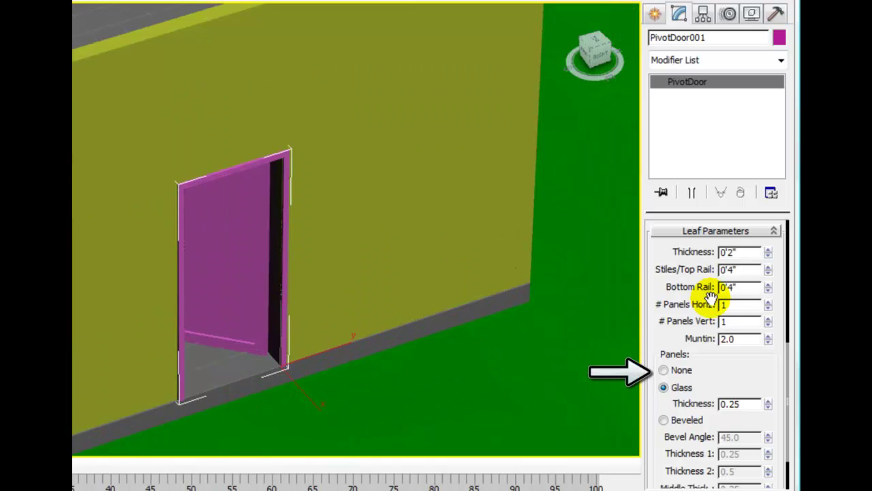
Replace the leaf's glass panel with a Beveled panel at 45.0 bevel angle
left_click(664, 372)
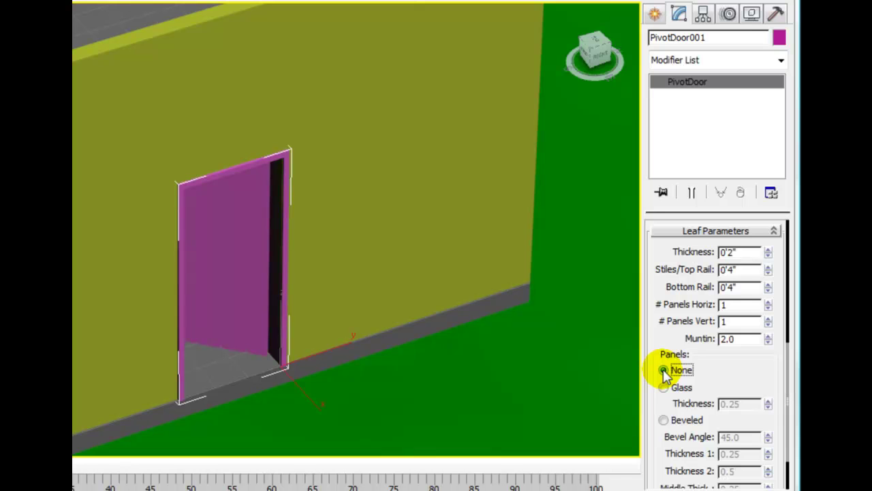
left_click(664, 420)
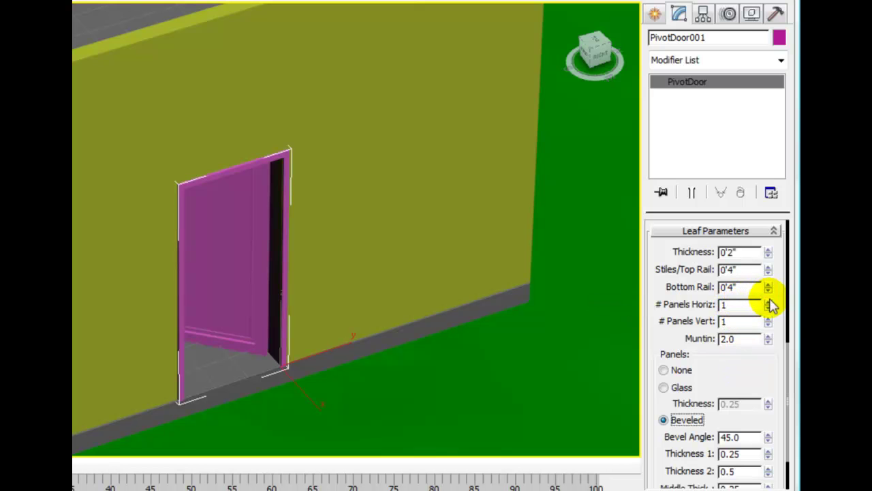
Set the leaf to 2 horizontal by 4 vertical panels with a 1.0 muntin
left_click(768, 301)
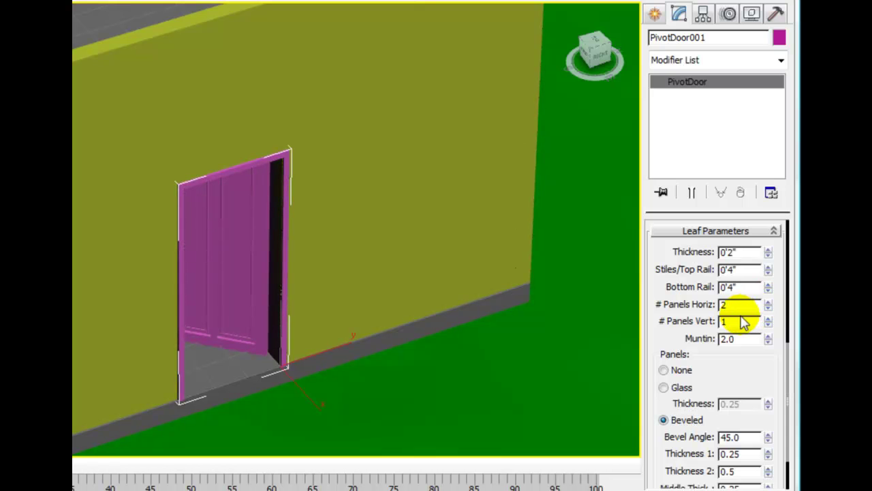
left_click_drag(737, 321, 712, 326)
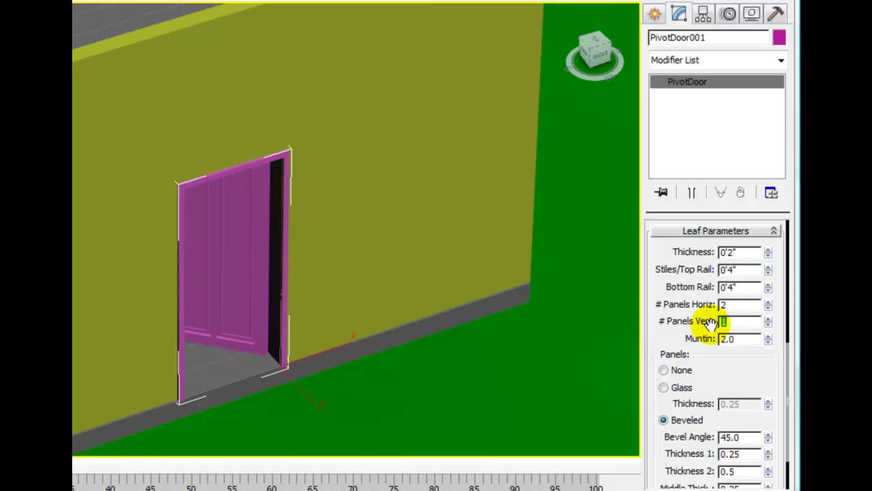
type("4")
key("Return")
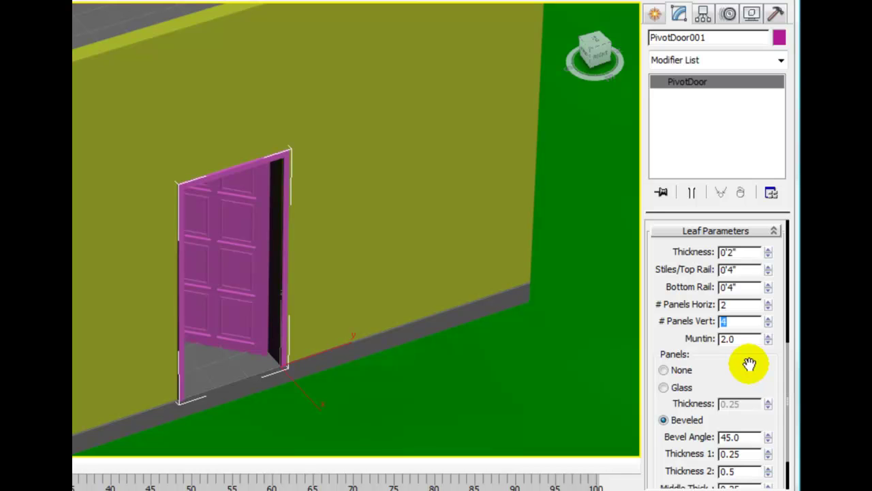
double_click(730, 339)
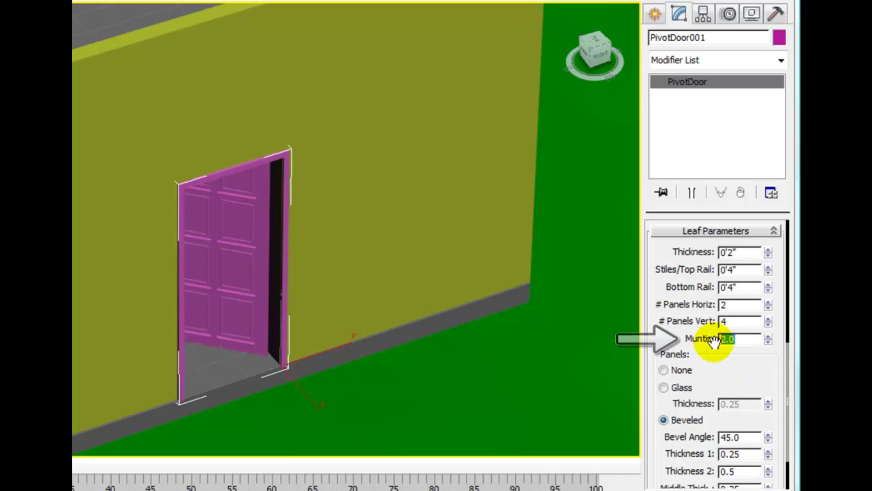
type("1")
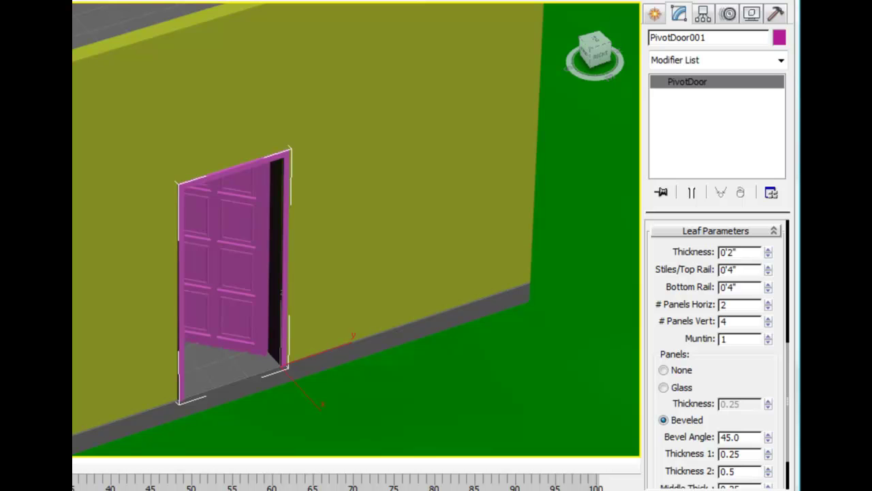
key("Return")
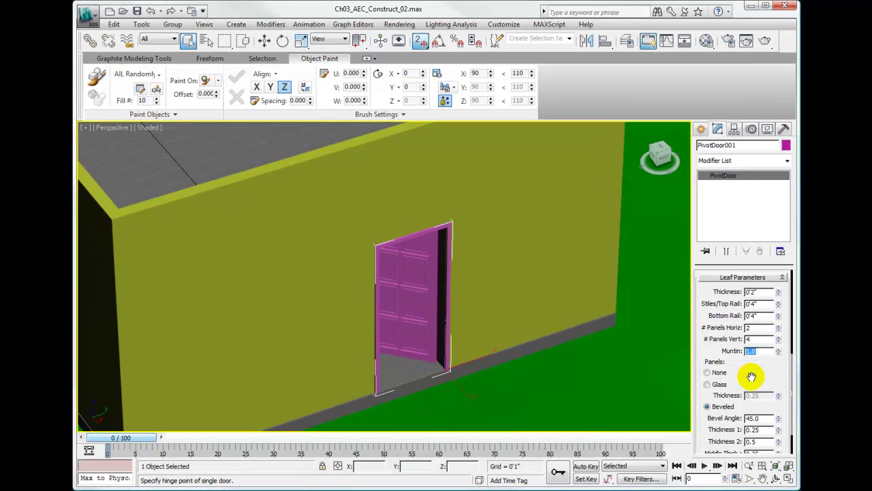
Save the scene as the incremented version Ch03_AEC_Construct_03.max
left_click(87, 14)
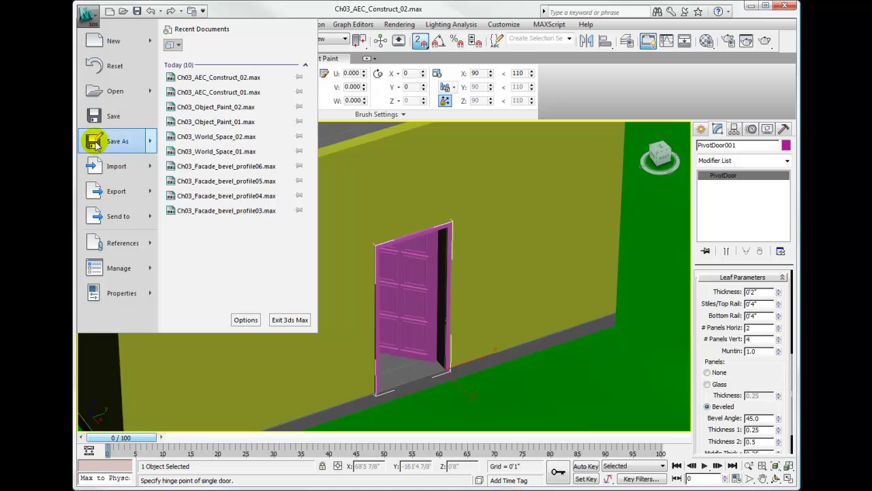
left_click(96, 141)
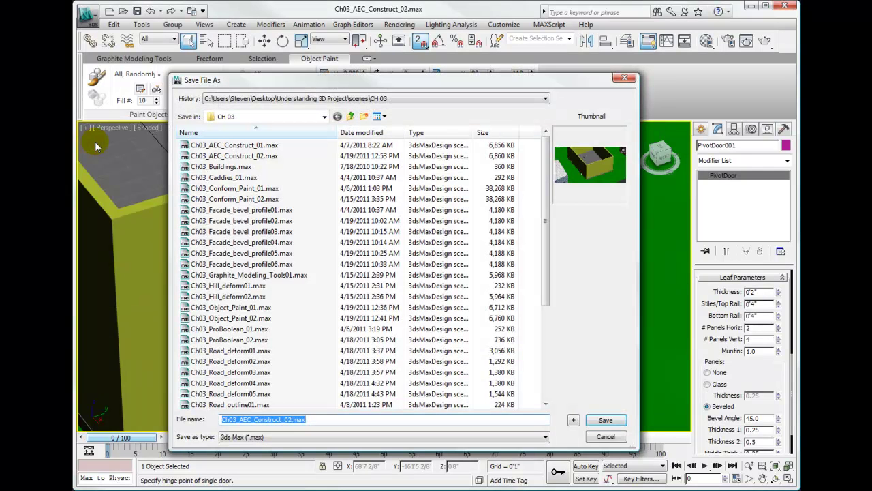
left_click(573, 422)
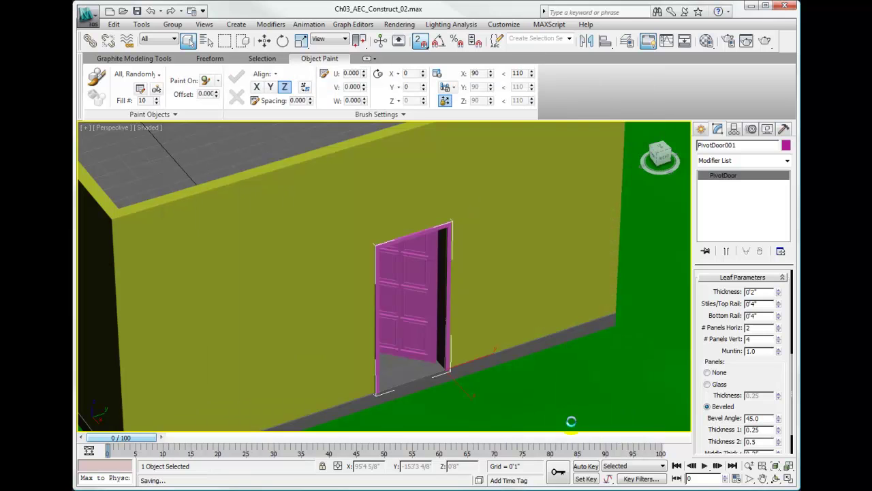